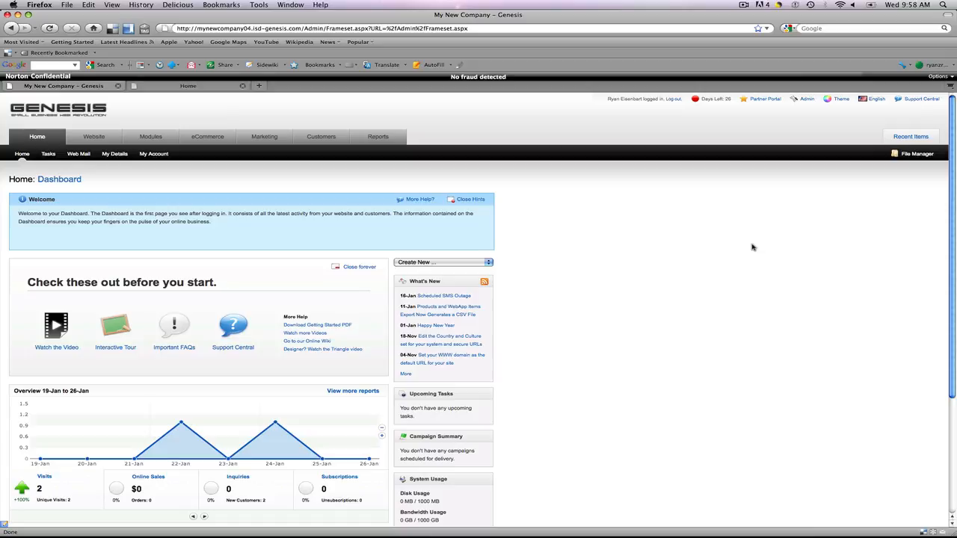
- View the live Home page of the website, then return to the admin dashboard
left_click(188, 87)
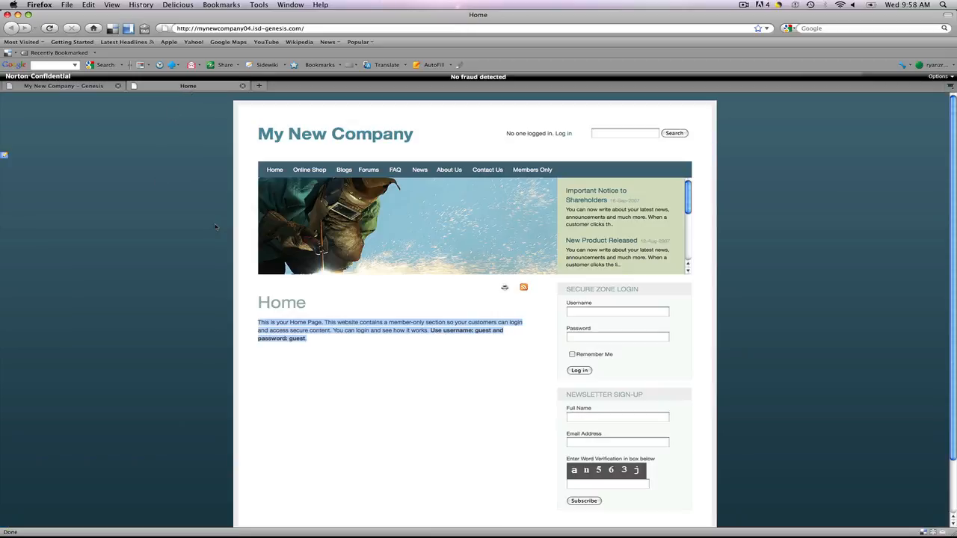
left_click(338, 342)
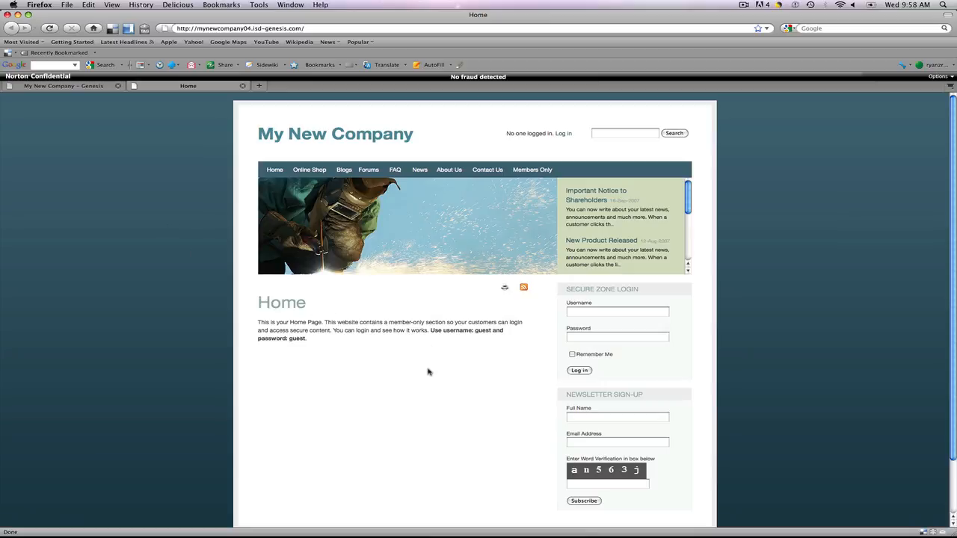
left_click(68, 87)
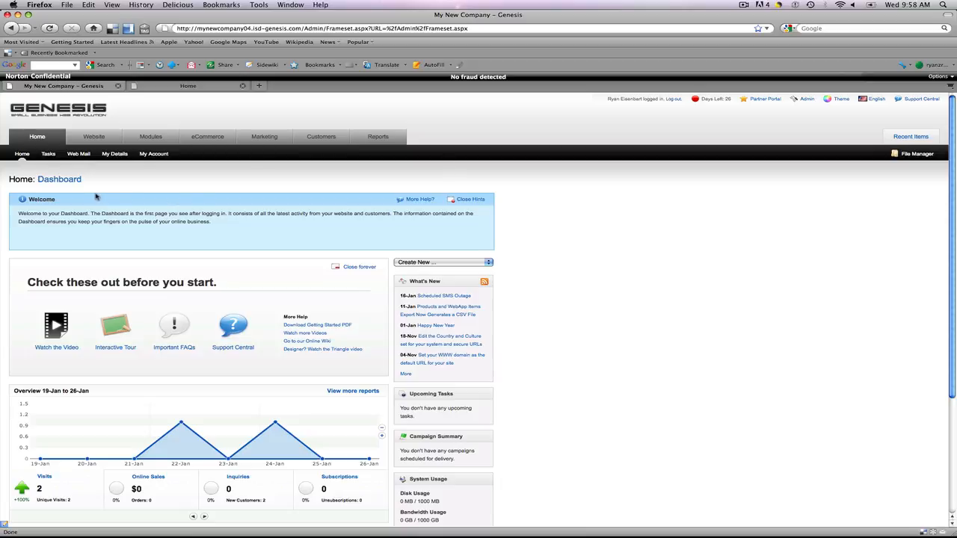
- Open the Home web page from the Web Pages list for editing
mouse_move(93, 137)
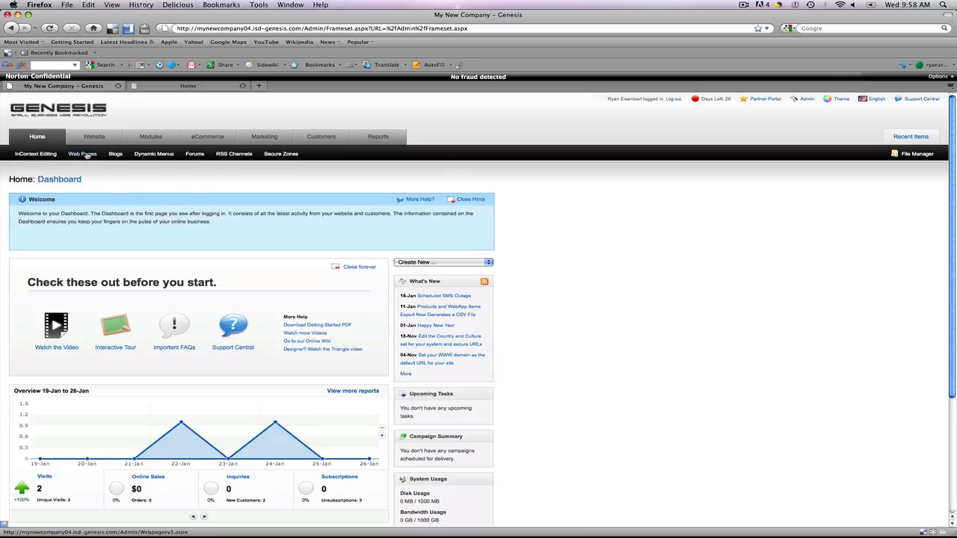
left_click(83, 154)
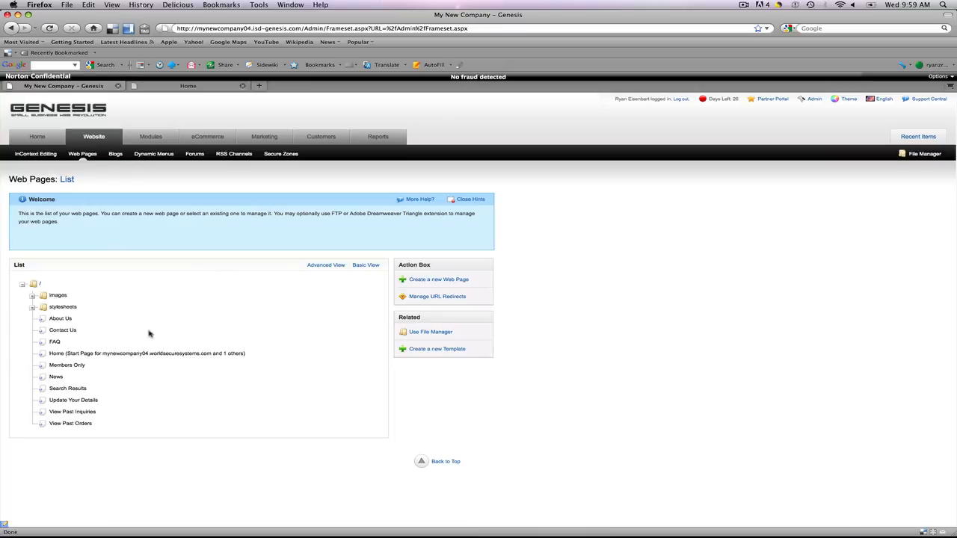
left_click(94, 356)
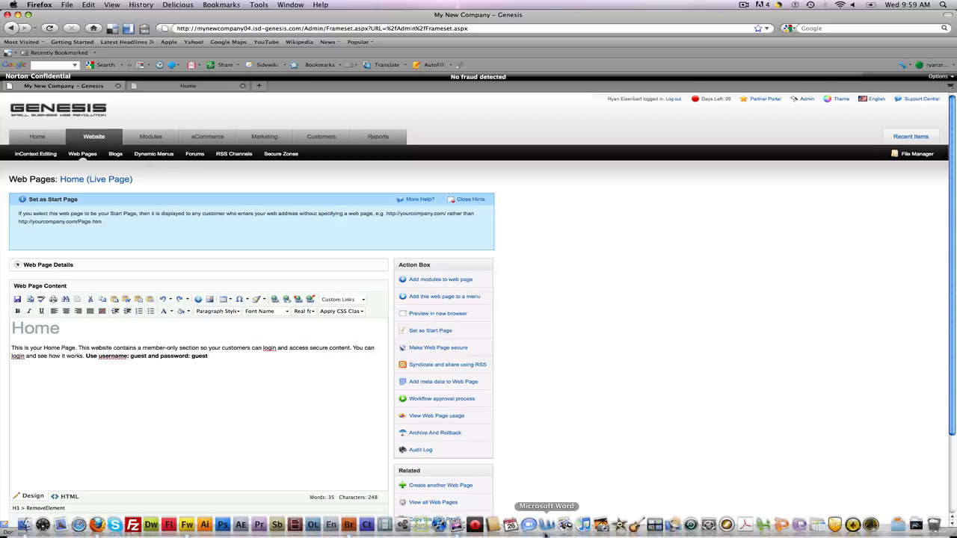
- Switch to Microsoft Word and copy the selected Lorem ipsum text
left_click(546, 526)
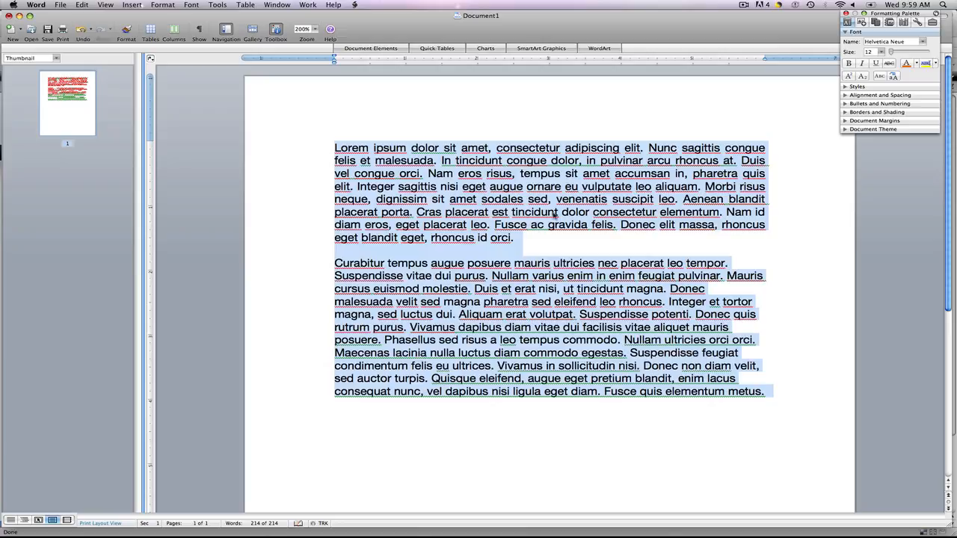
right_click(518, 187)
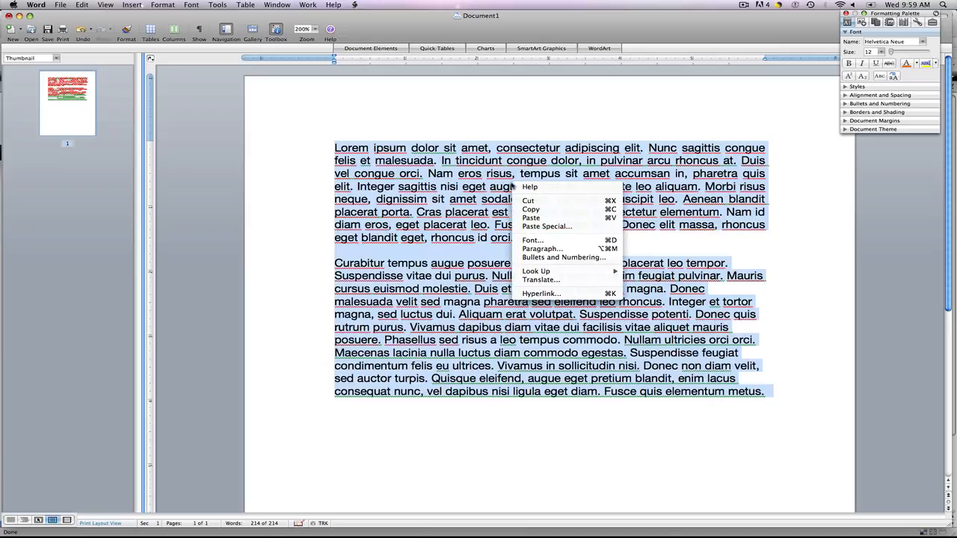
left_click(530, 209)
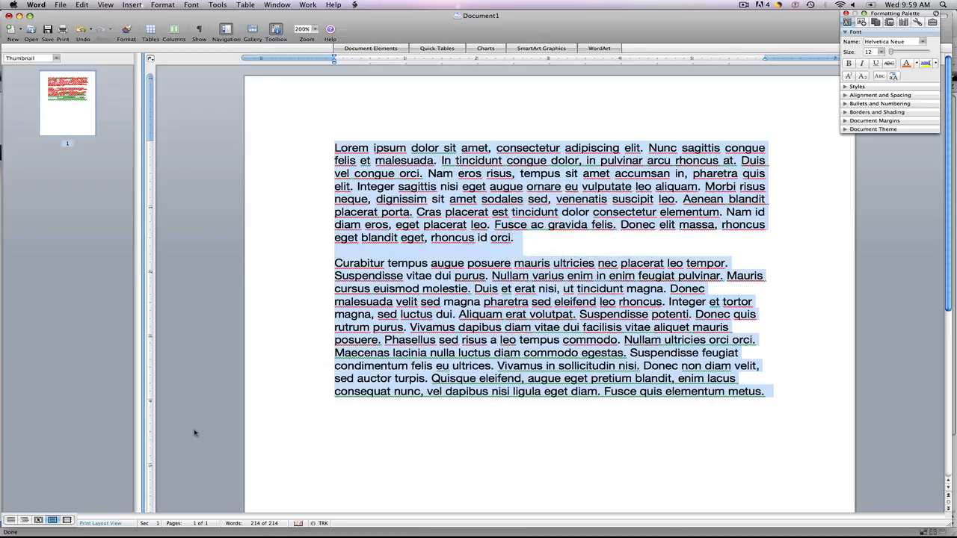
- Return to the browser and delete the existing body text of the Home page
mouse_move(155, 535)
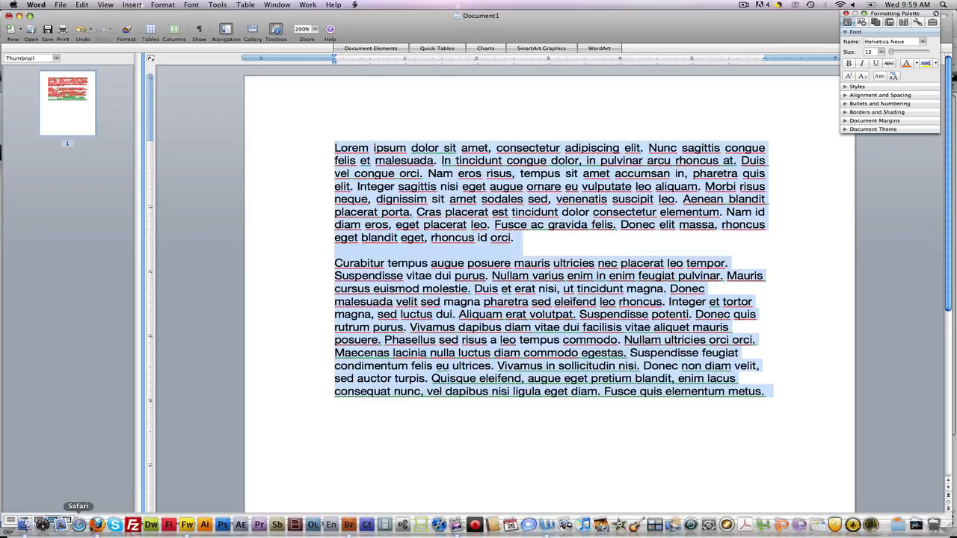
left_click(96, 524)
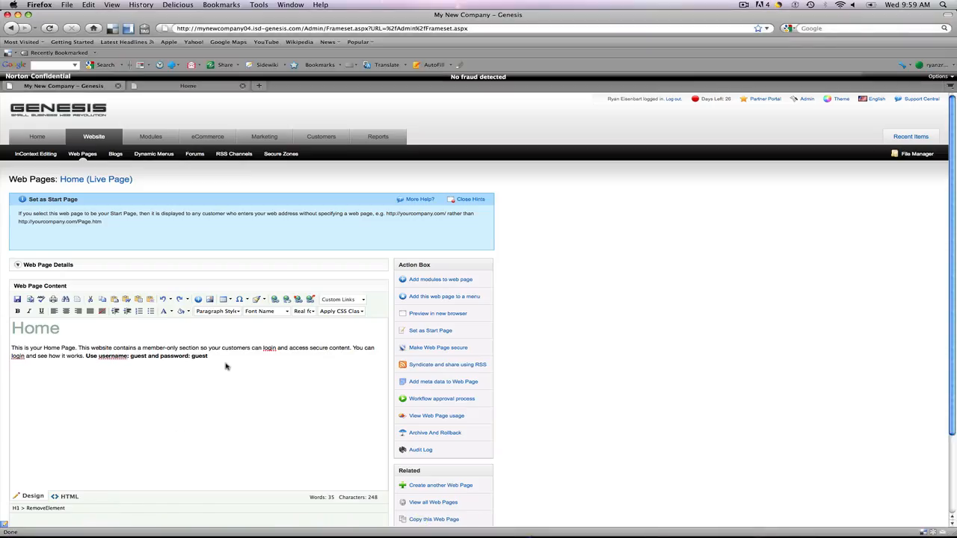
left_click_drag(222, 358, 12, 348)
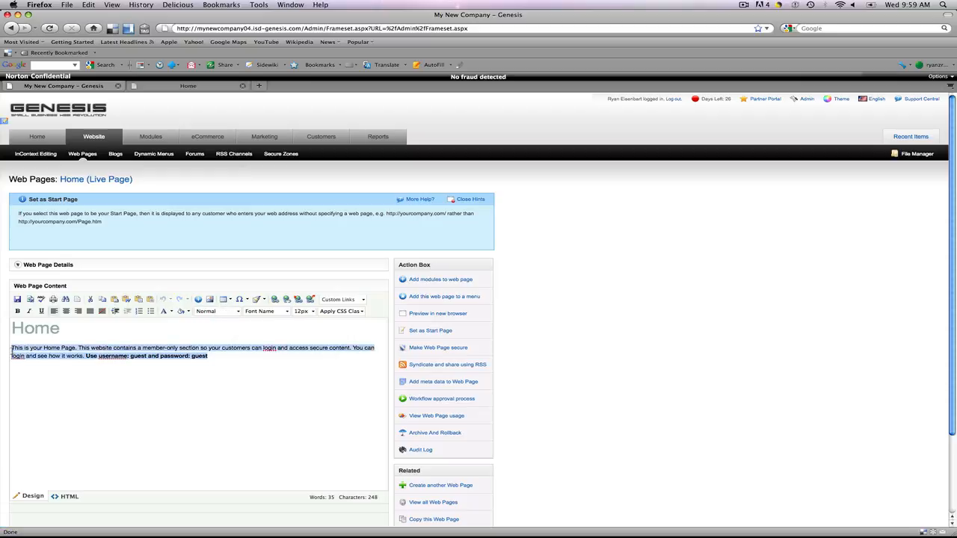
key("BackSpace")
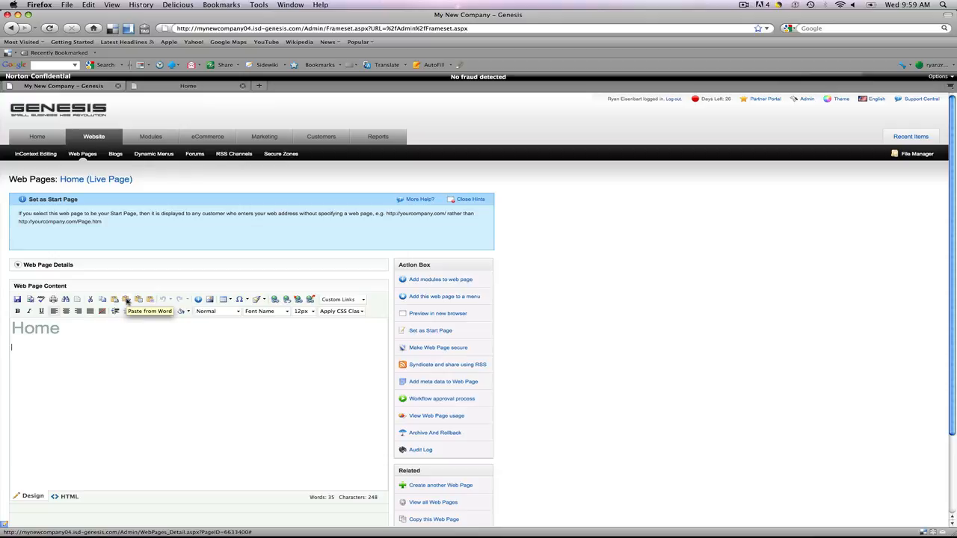
- Paste the copied text into the page with Paste from Word and remove the trailing empty line
left_click(127, 300)
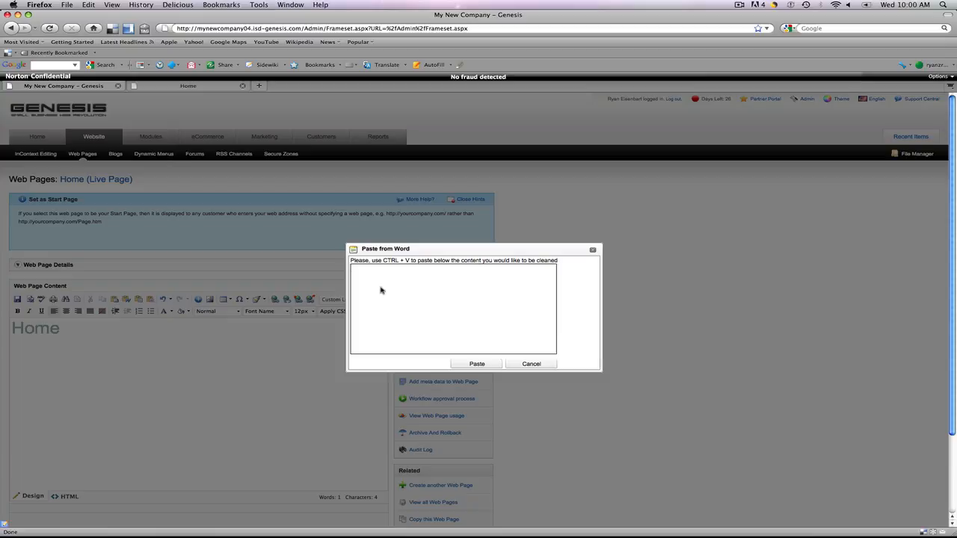
key("super+v")
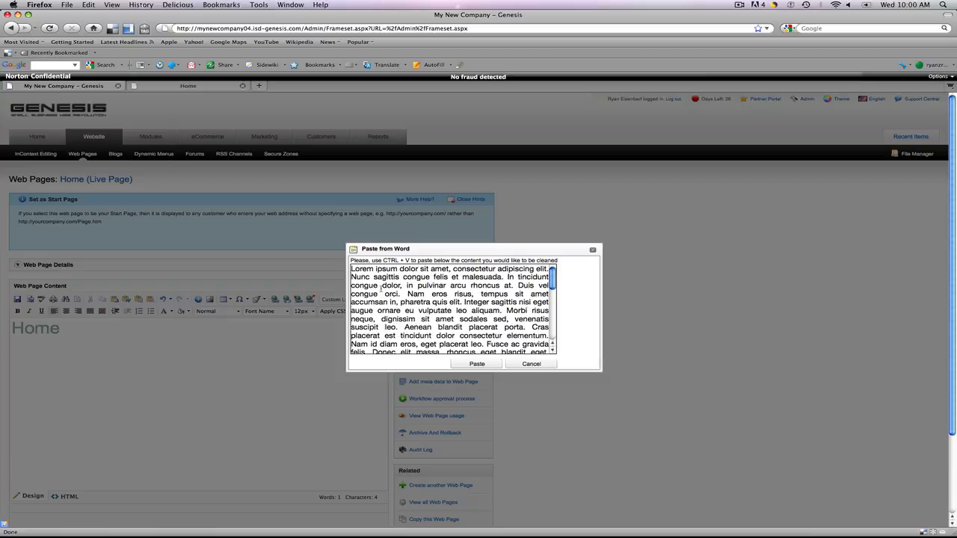
left_click(477, 365)
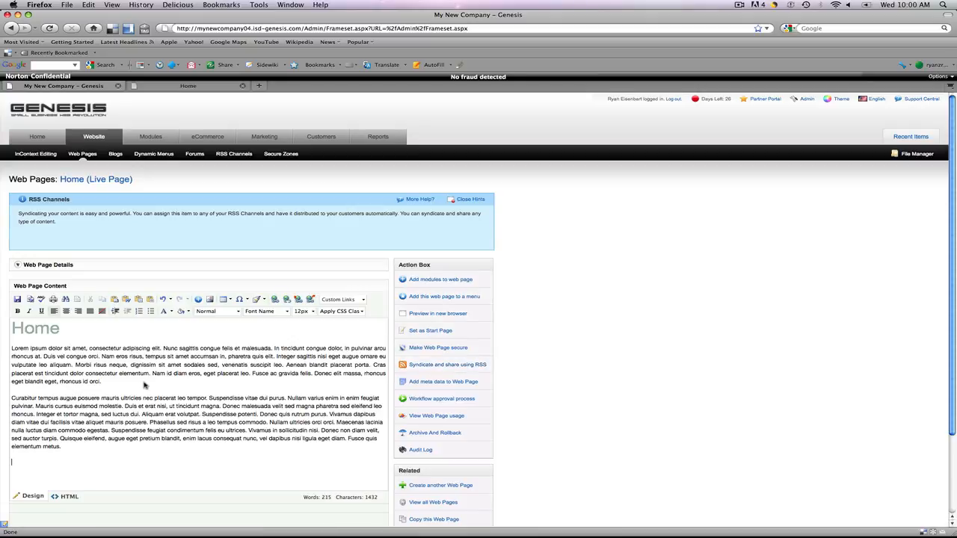
key("BackSpace")
- Save and publish the Home page
scroll(144, 385, "down", 3)
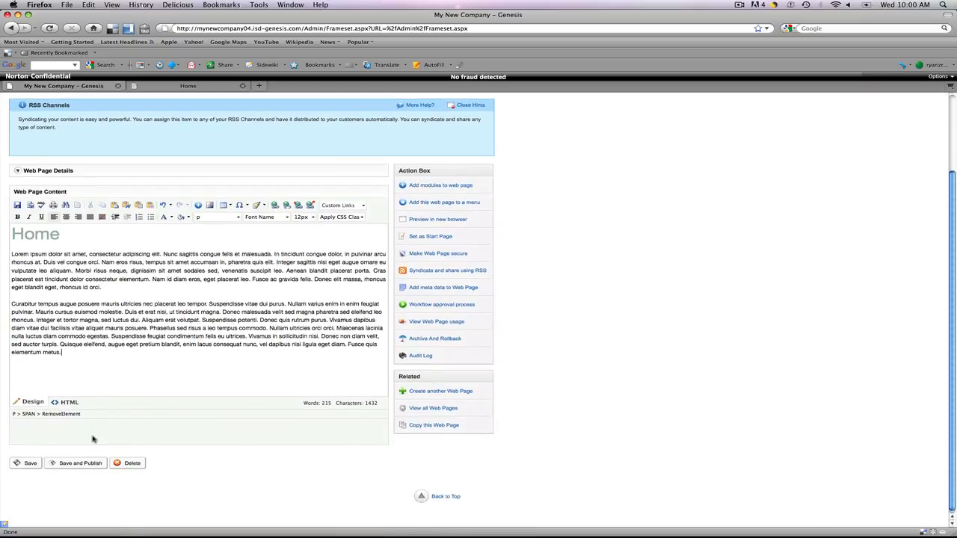
left_click(80, 464)
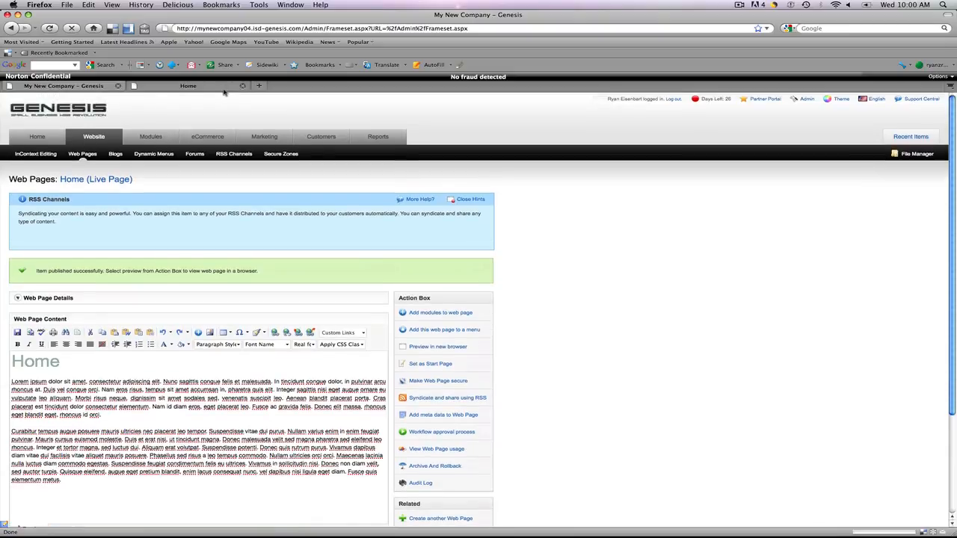
- Reload the live Home page to check the published text, then return to the page editor
left_click(217, 87)
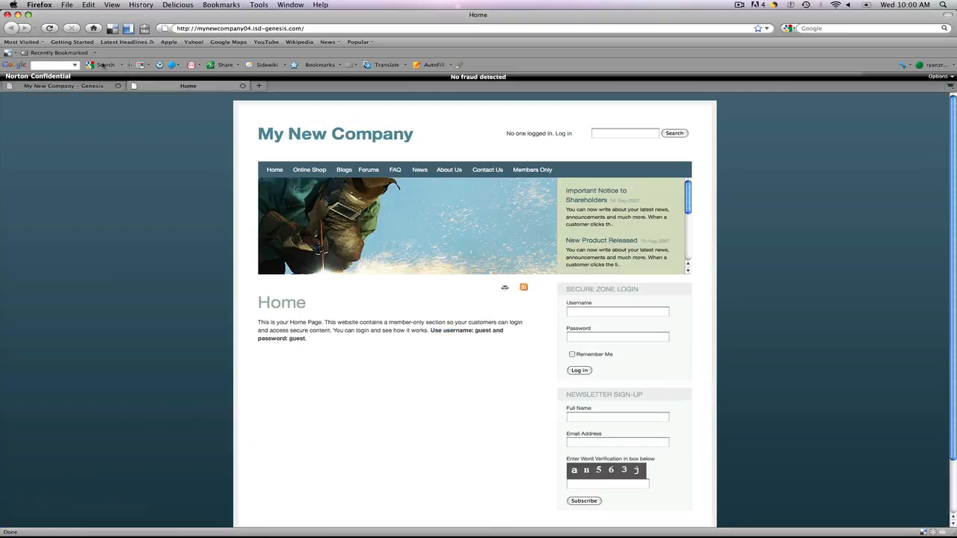
left_click(50, 28)
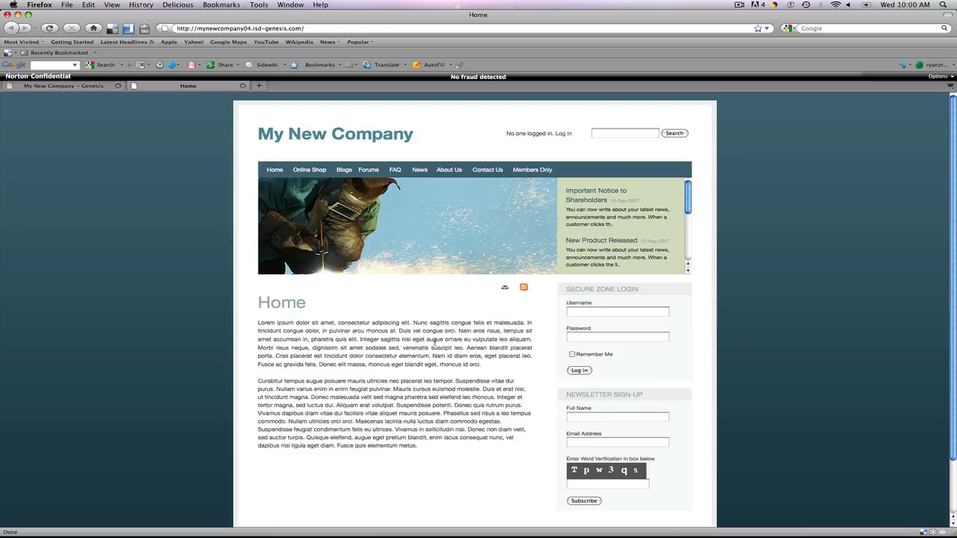
left_click(70, 87)
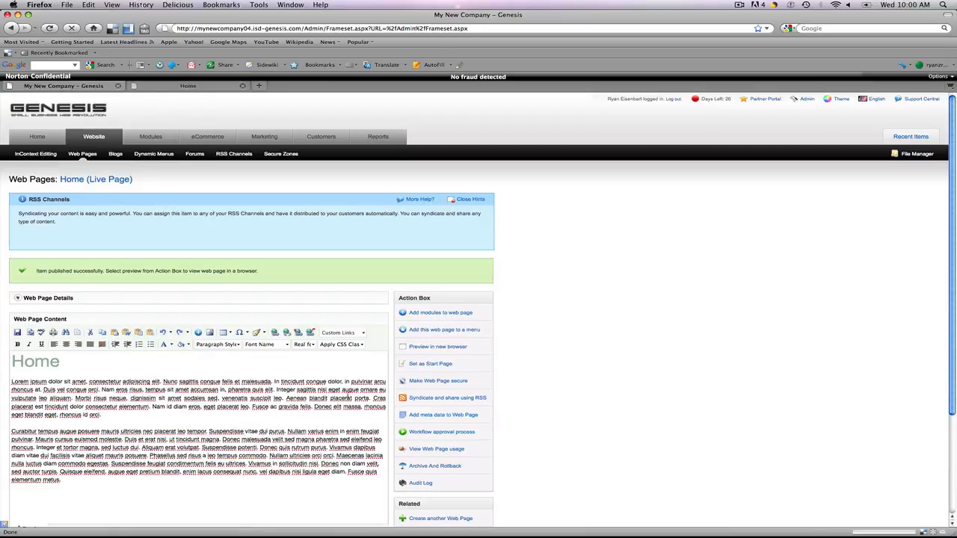
- Place the cursor before the body text and open the Image Manager at the images folder
left_click(11, 381)
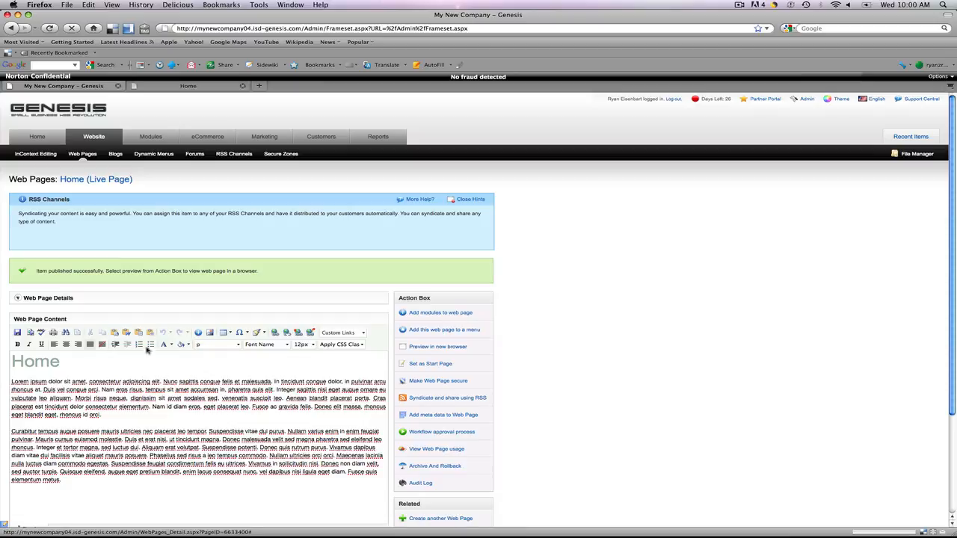
left_click(210, 335)
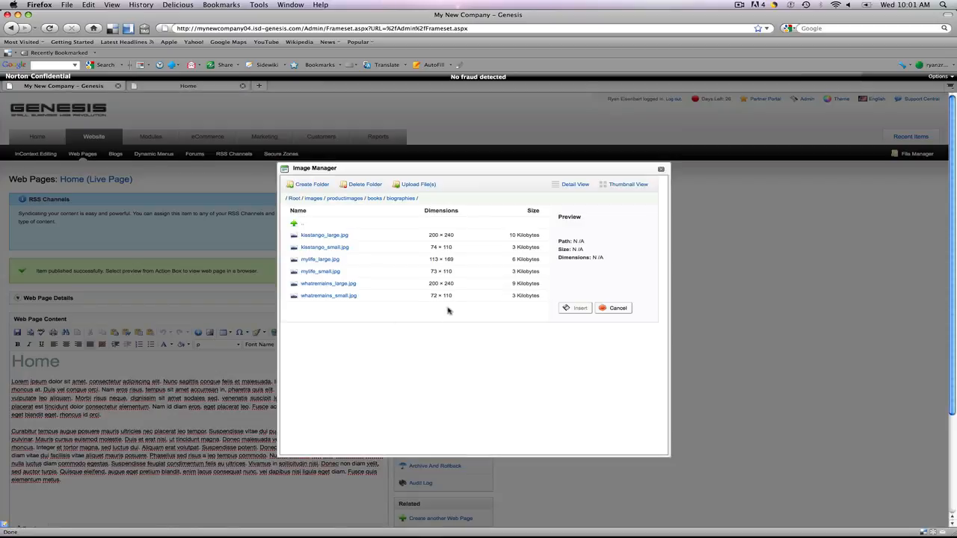
left_click(313, 198)
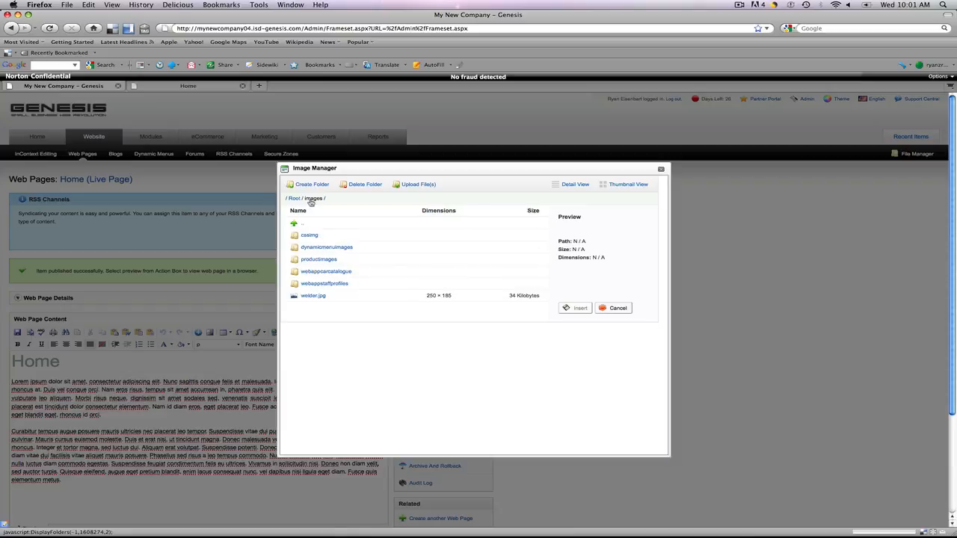
left_click(295, 198)
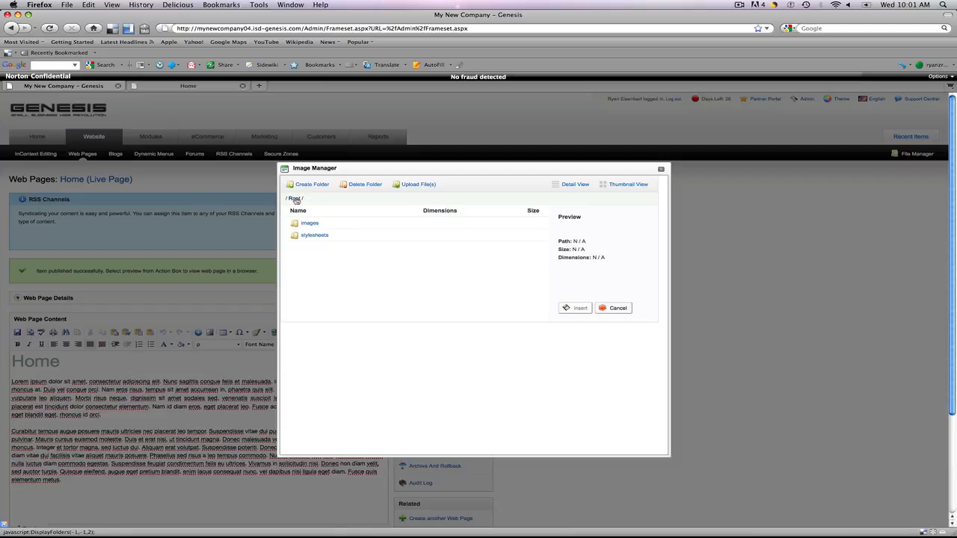
left_click(311, 224)
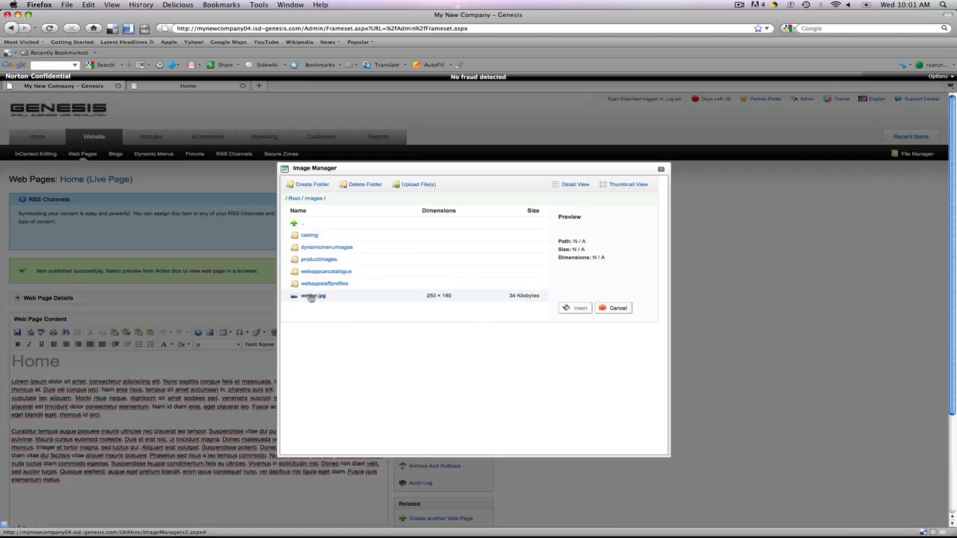
- Choose welder.jpg from the Test Site folder as a file to upload to /images/
left_click(424, 184)
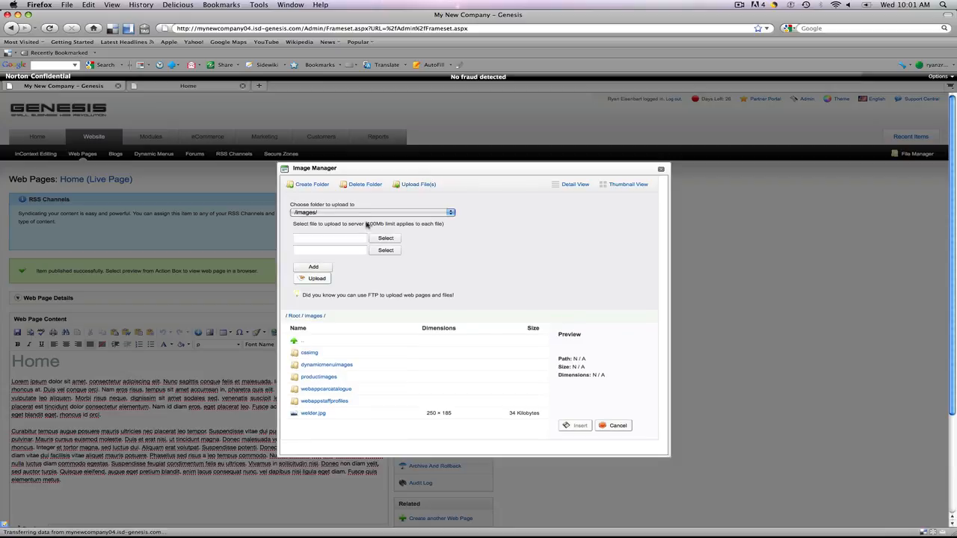
left_click(386, 238)
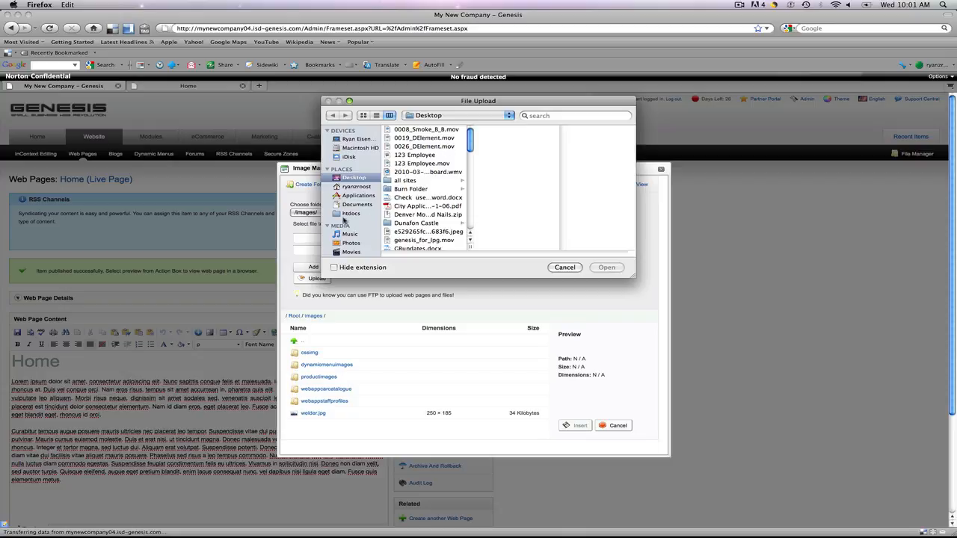
left_click(358, 188)
left_click(396, 222)
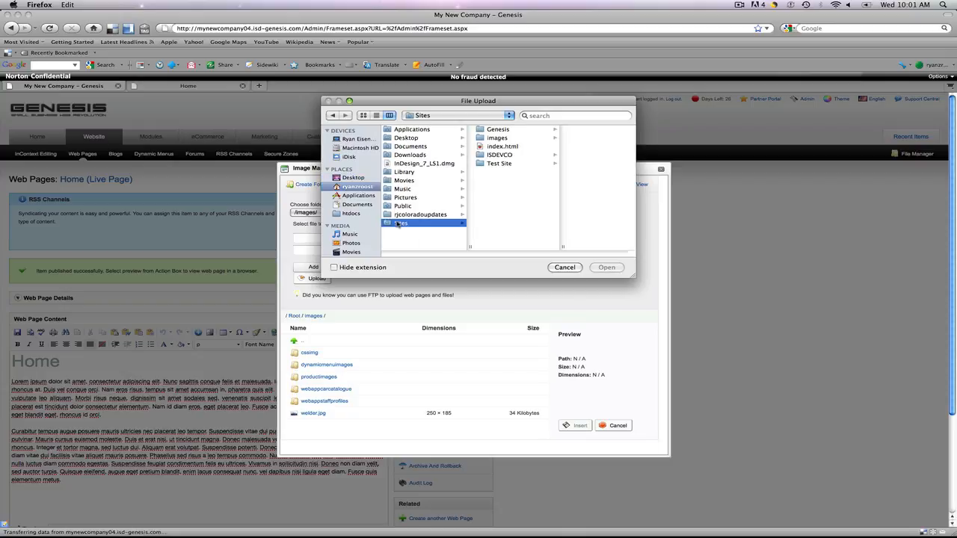
left_click(498, 163)
left_click(575, 131)
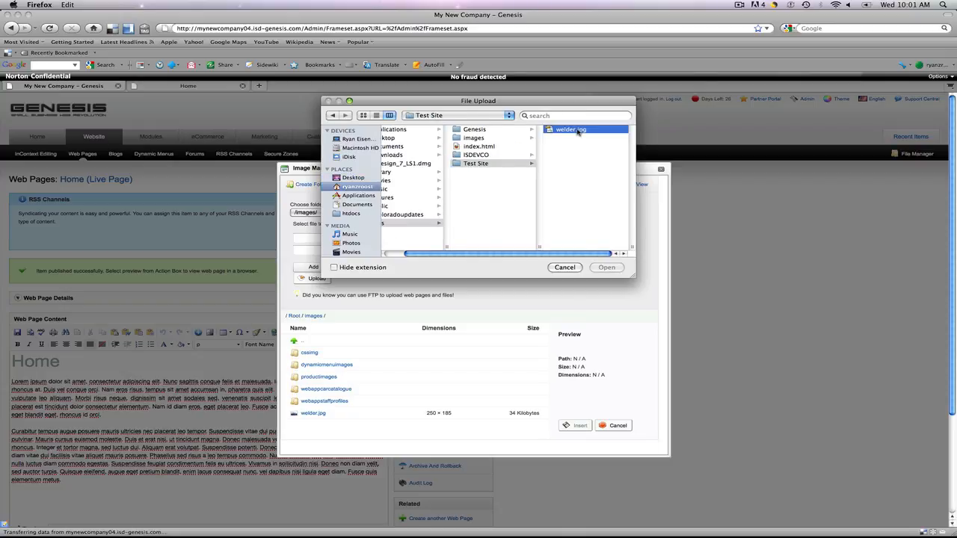
left_click(607, 267)
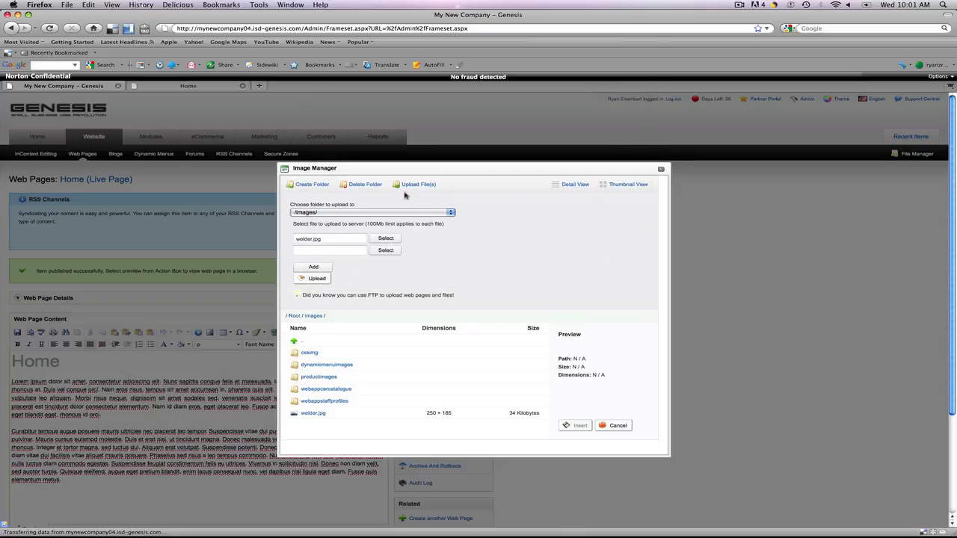
- Insert the existing welder.jpg image from the images folder at the start of the body text
left_click(312, 415)
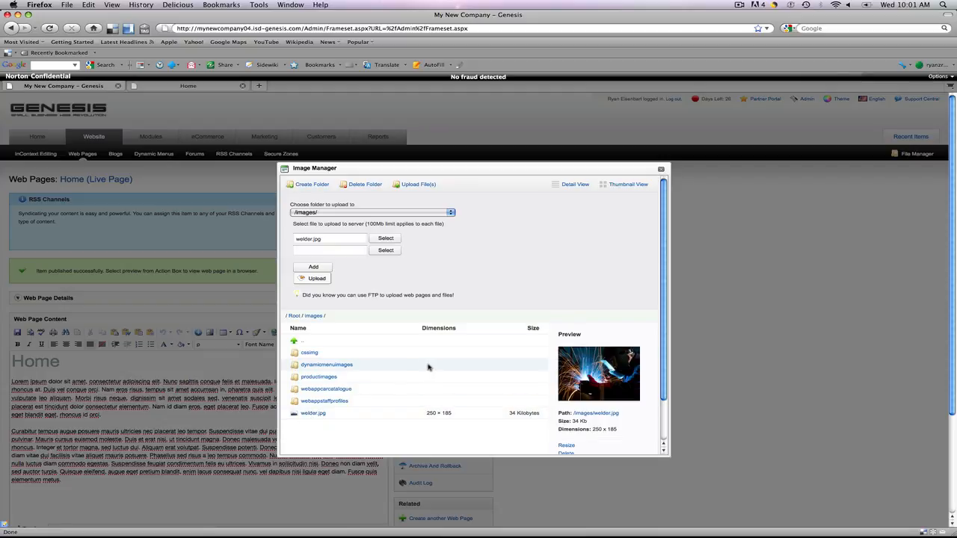
scroll(429, 366, "down", 2)
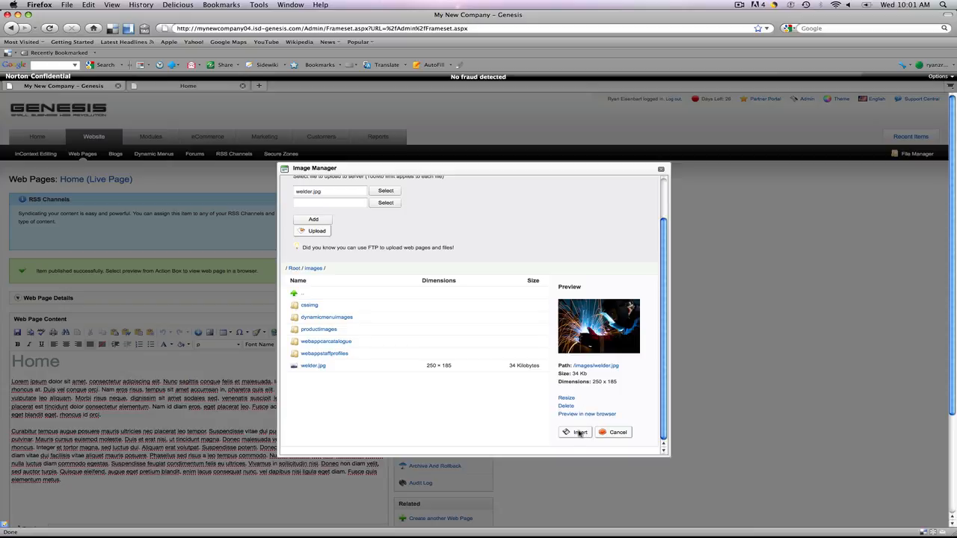
left_click(581, 433)
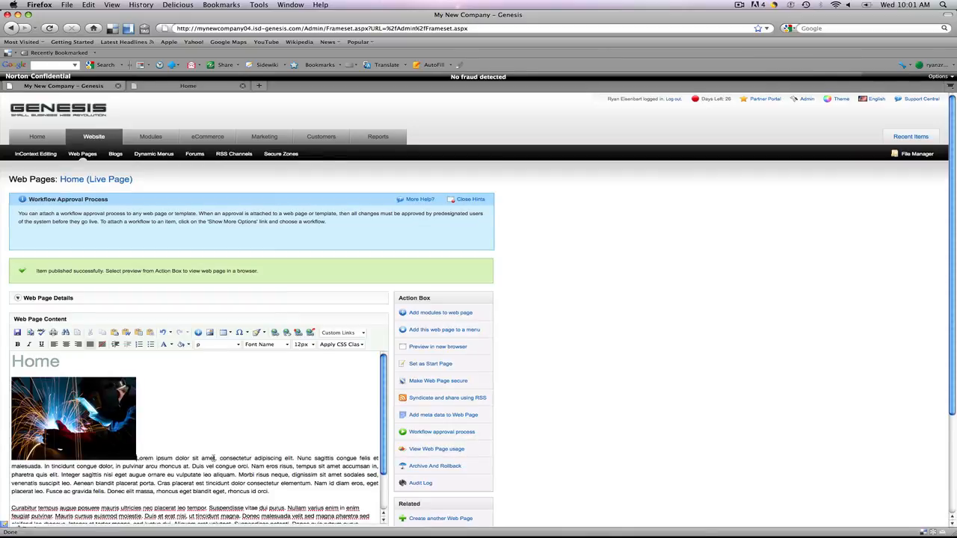
scroll(540, 380, "down", 1)
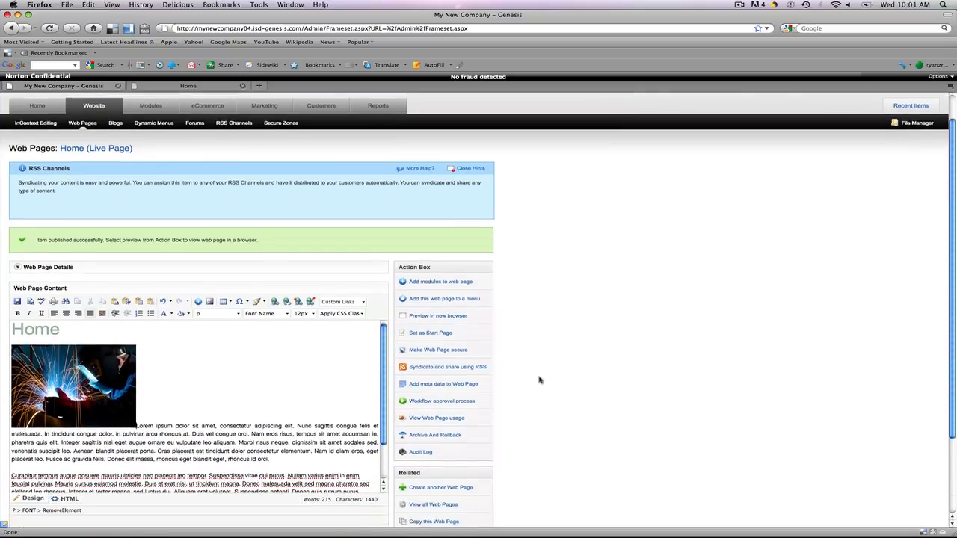
- Align the welder image to the right so the body text wraps around it
scroll(538, 380, "down", 2)
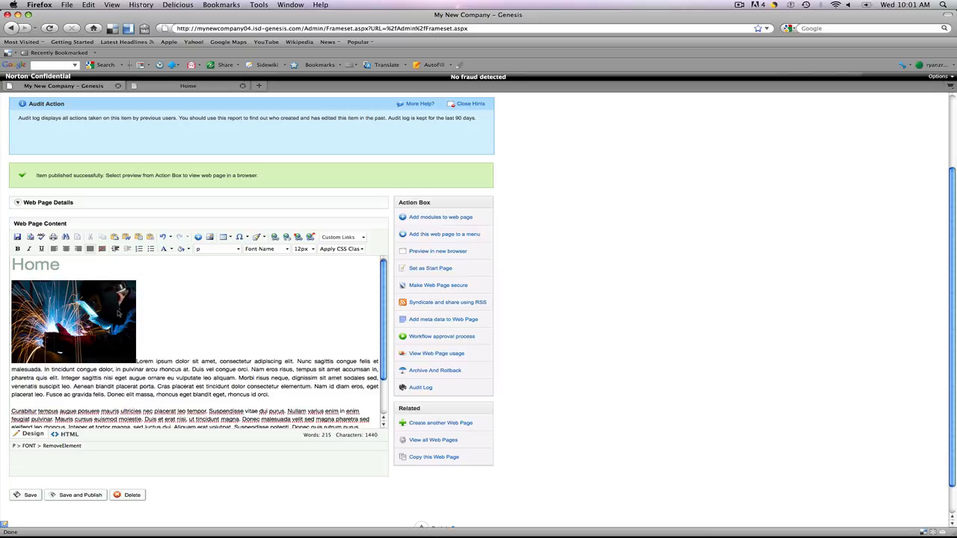
left_click(97, 312)
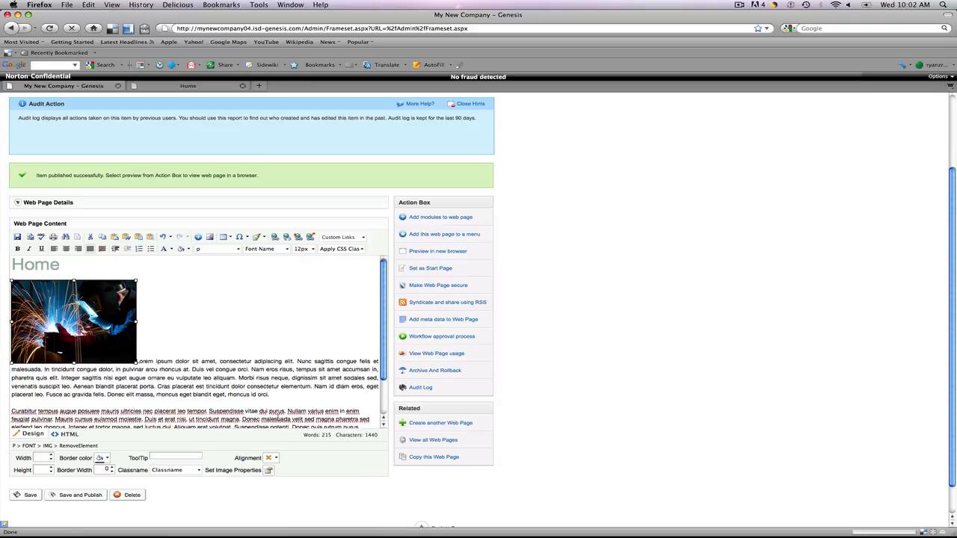
left_click(276, 458)
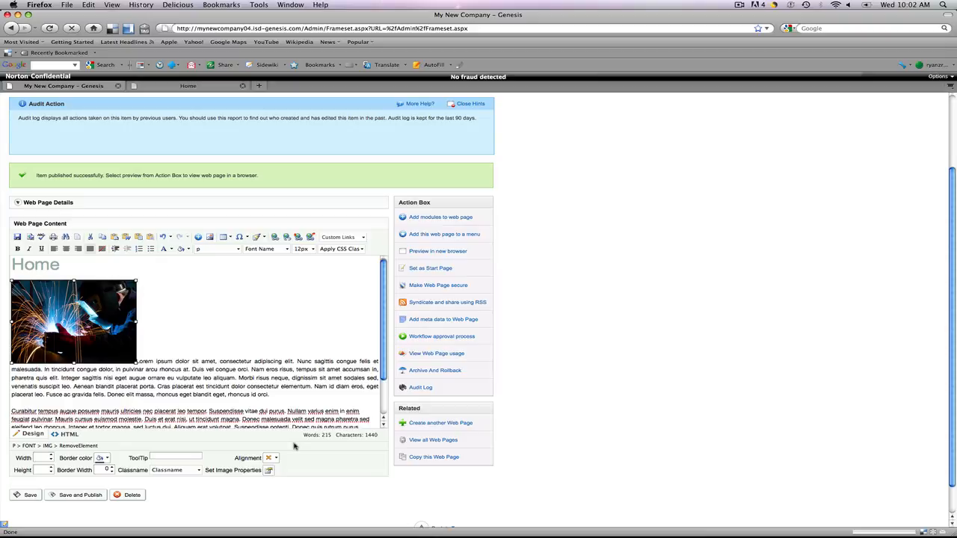
left_click(276, 458)
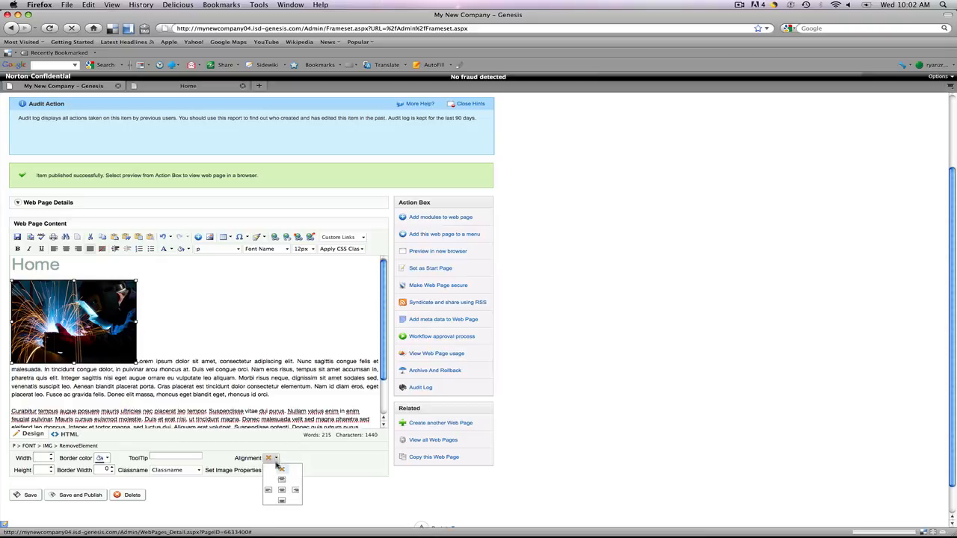
left_click(297, 490)
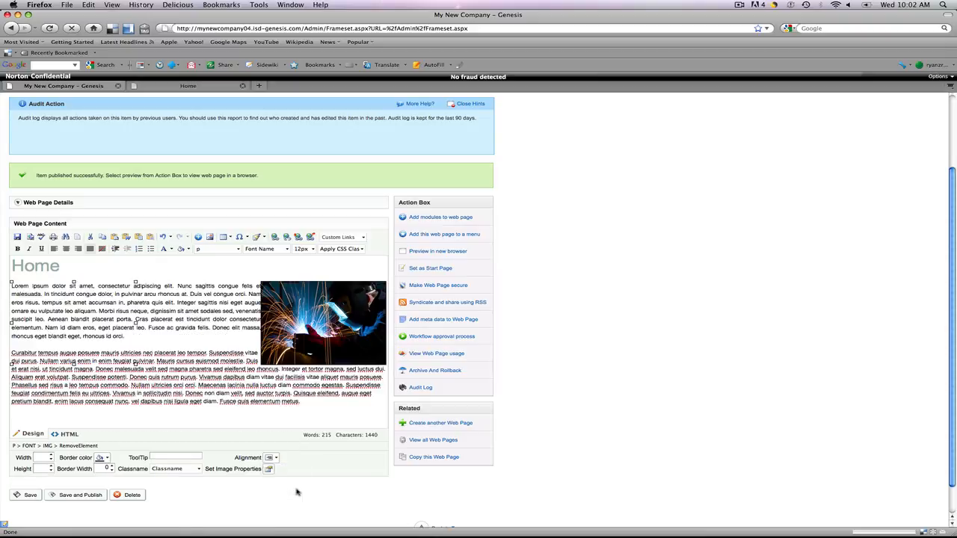
left_click(293, 424)
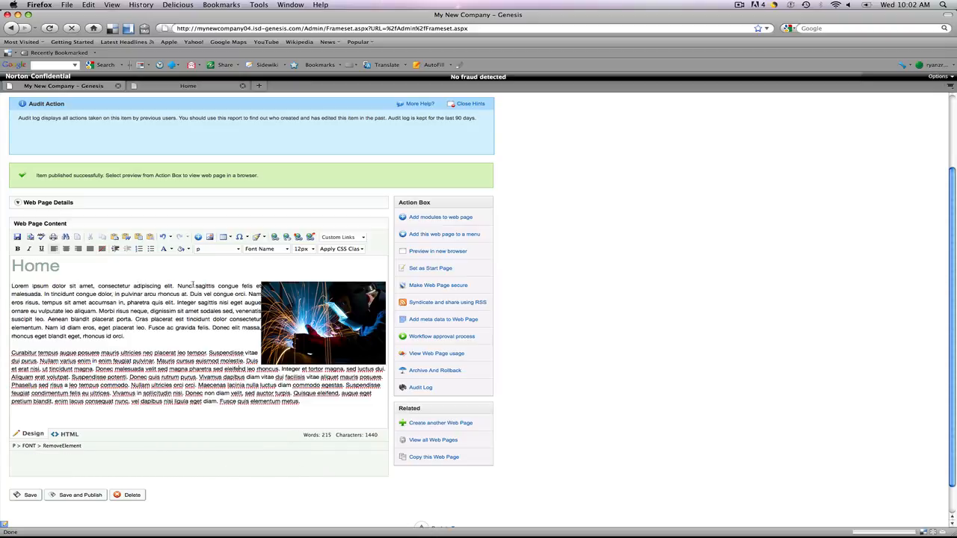
left_click_drag(186, 286, 259, 288)
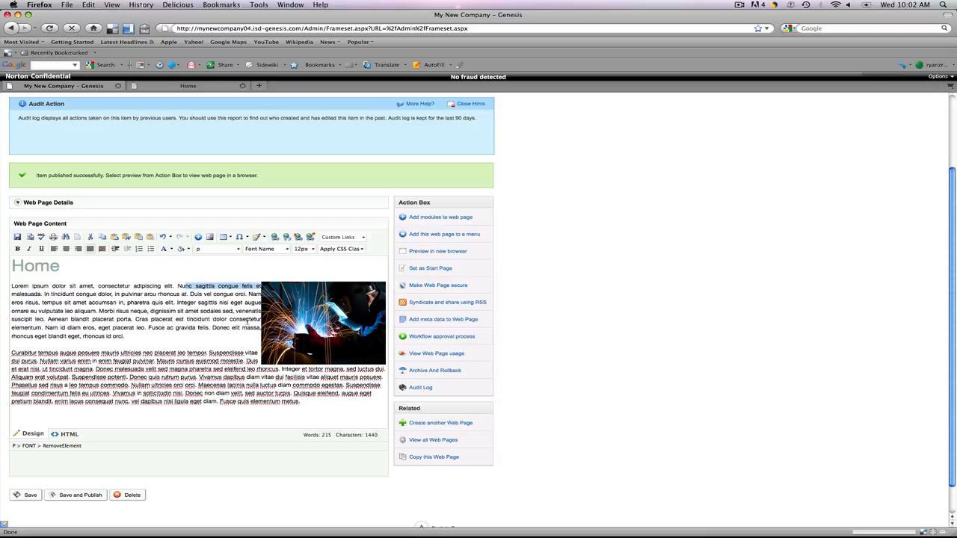
left_click(239, 302)
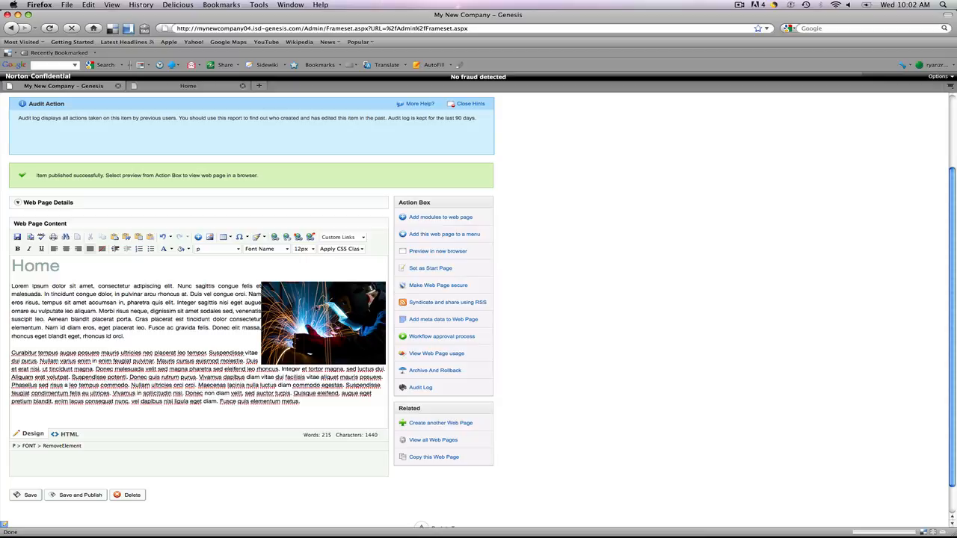
left_click(314, 306)
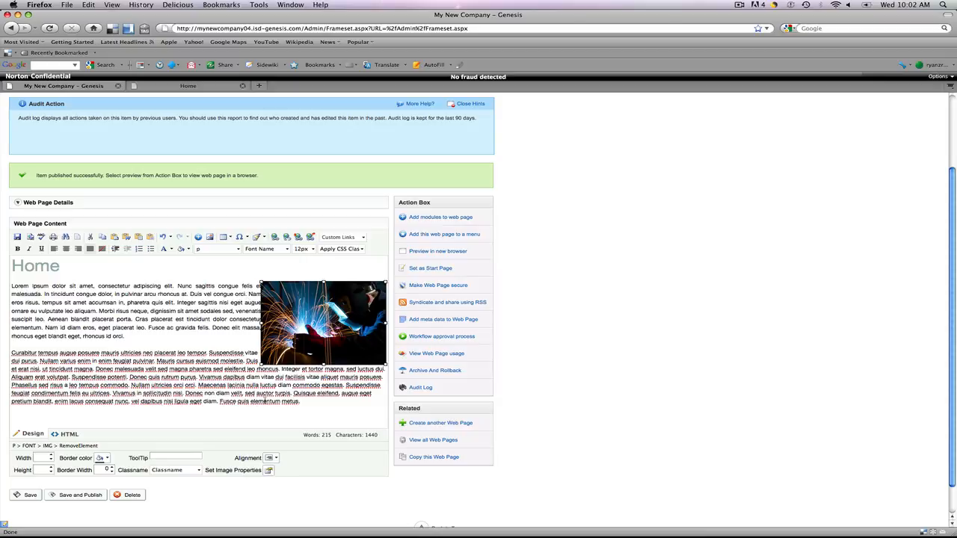
left_click(269, 472)
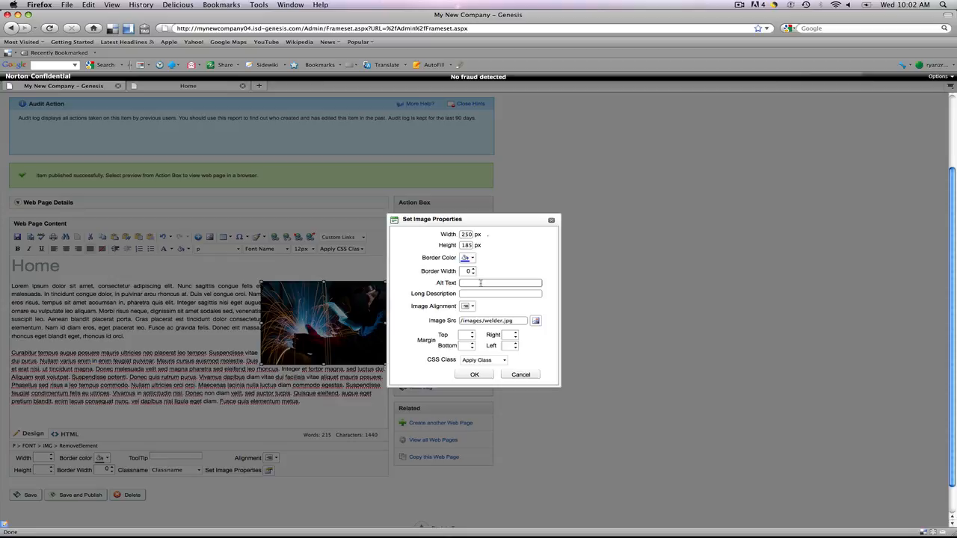
type("Welder")
left_click(472, 308)
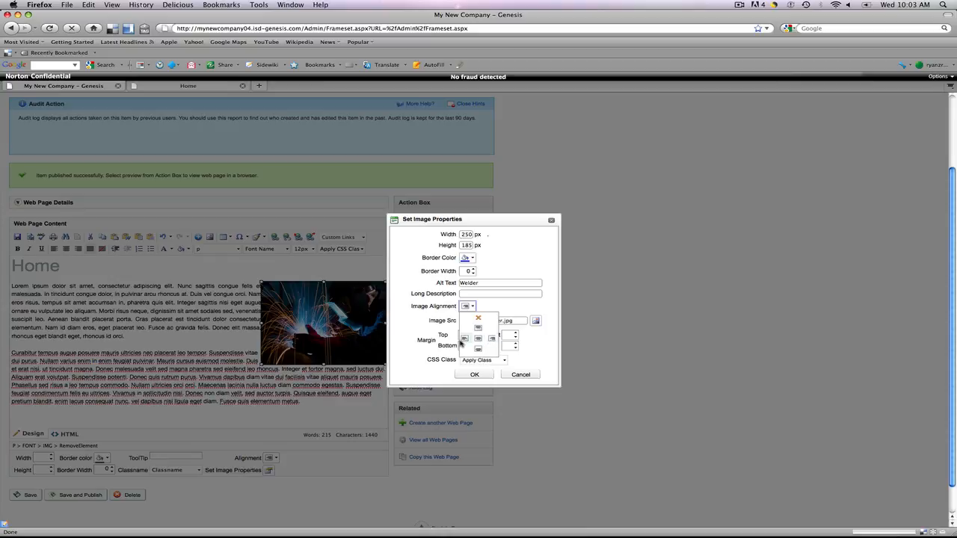
left_click(464, 341)
left_click(470, 308)
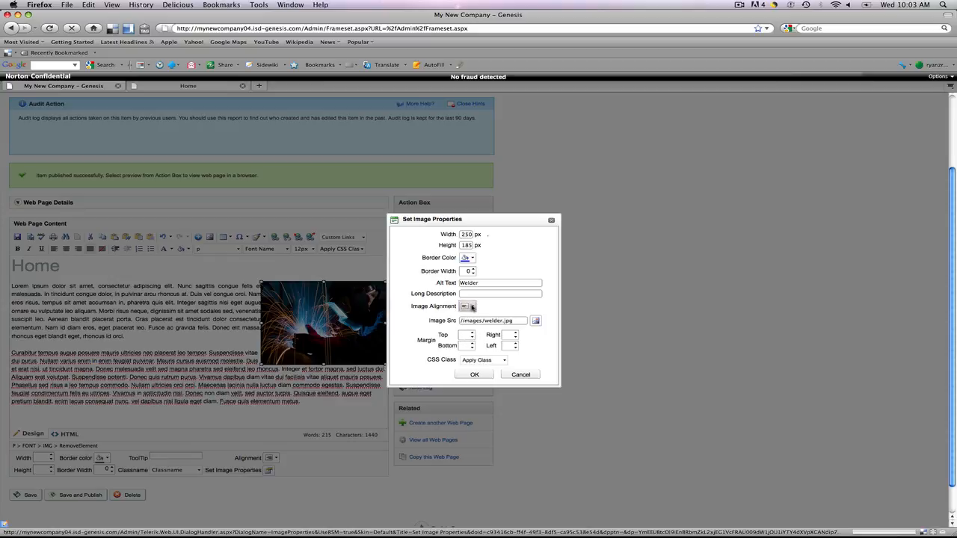
left_click(492, 339)
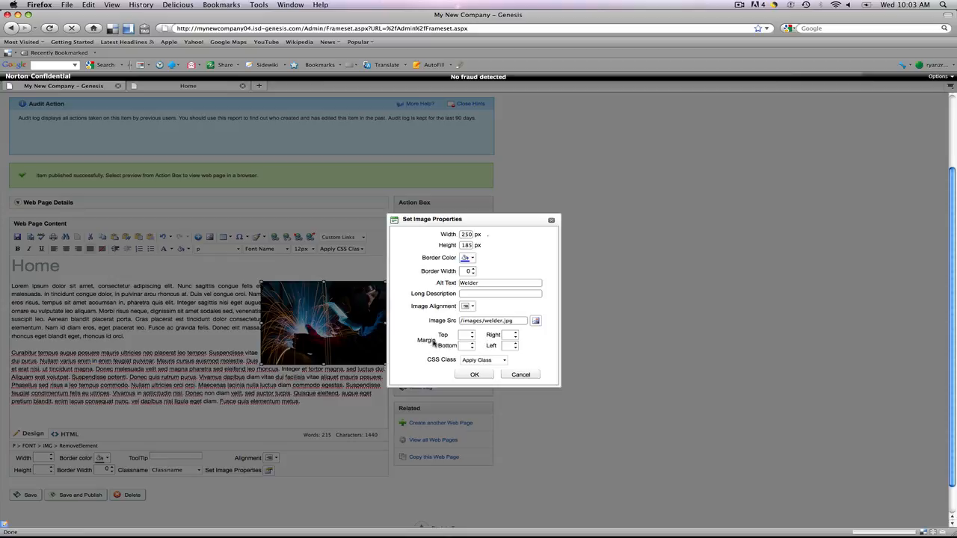
left_click(552, 221)
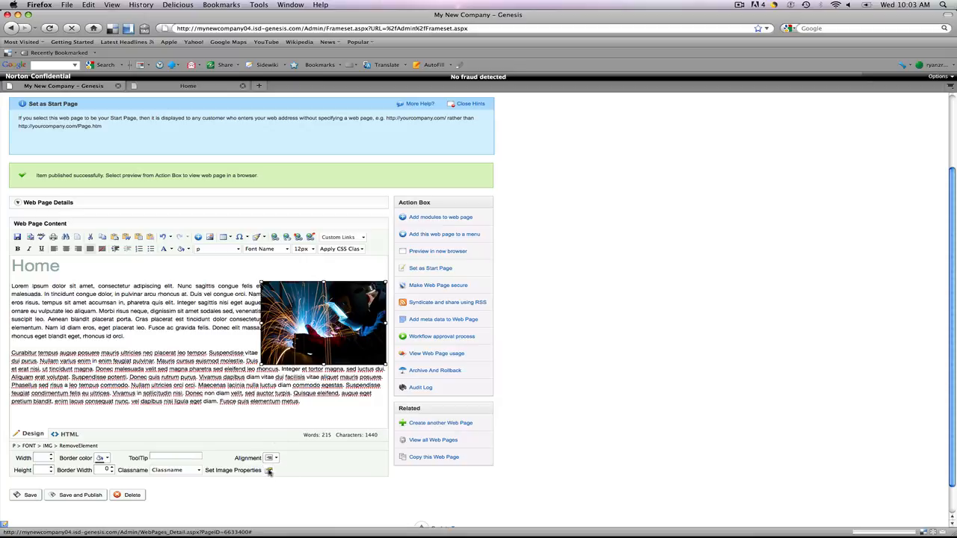
- Give the welder image a 5 px bottom margin and an 8 px left margin, then save and publish the page
left_click(268, 470)
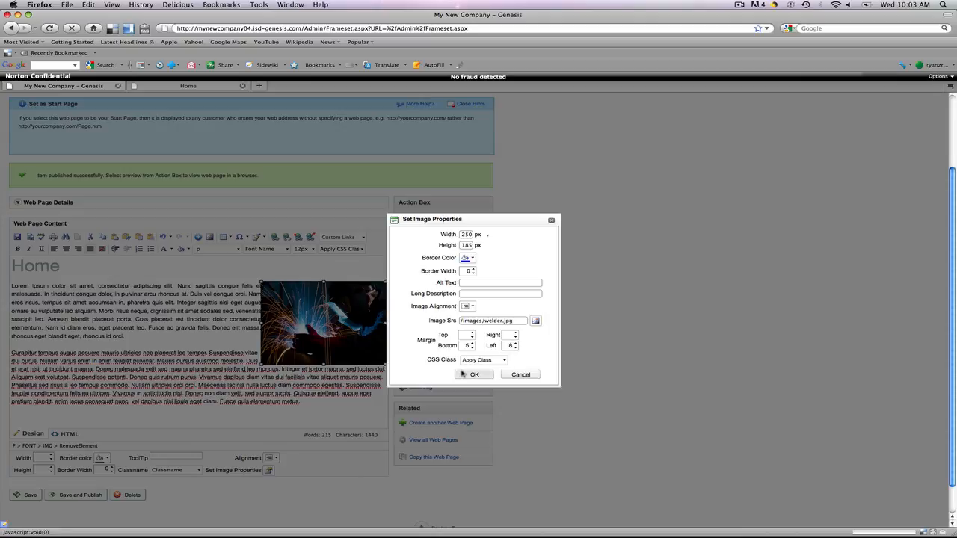
left_click(473, 374)
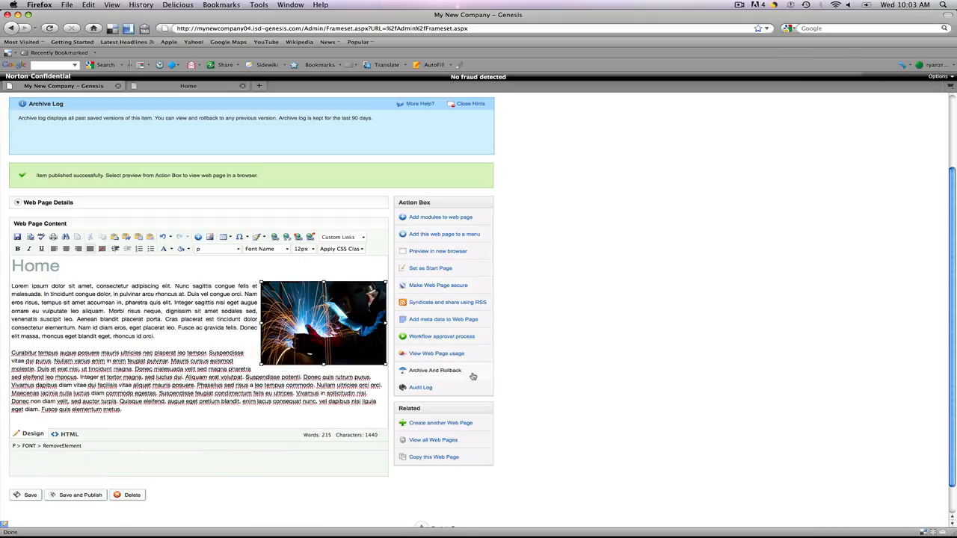
left_click(292, 385)
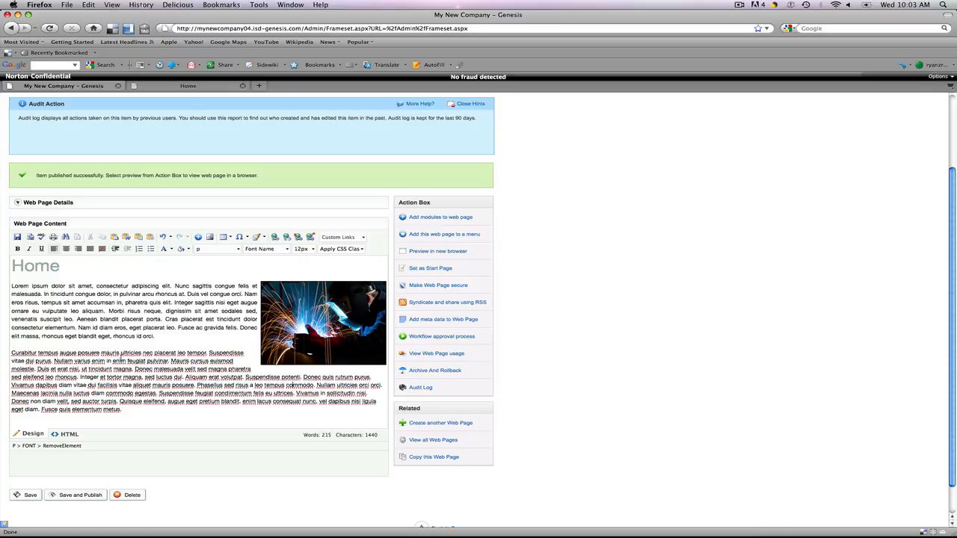
scroll(234, 379, "down", 1)
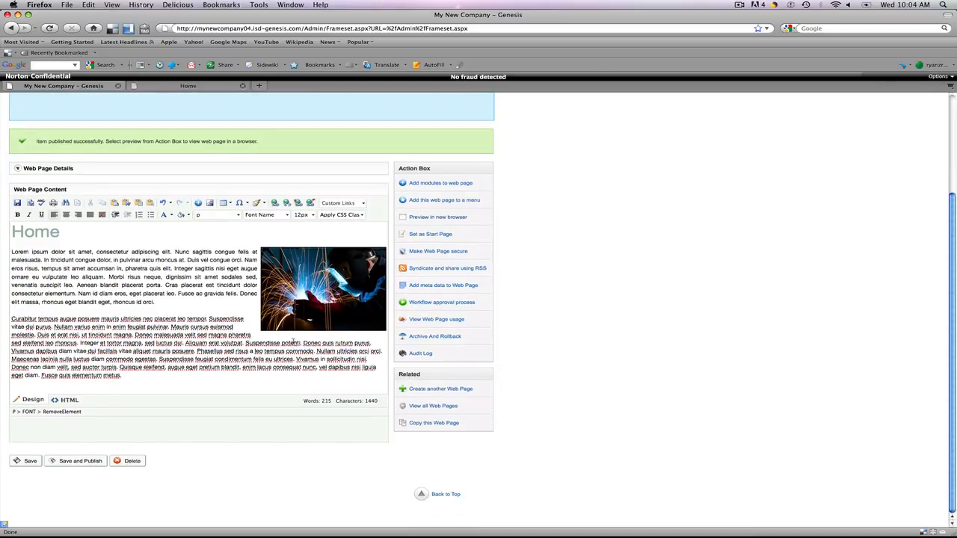
left_click(80, 460)
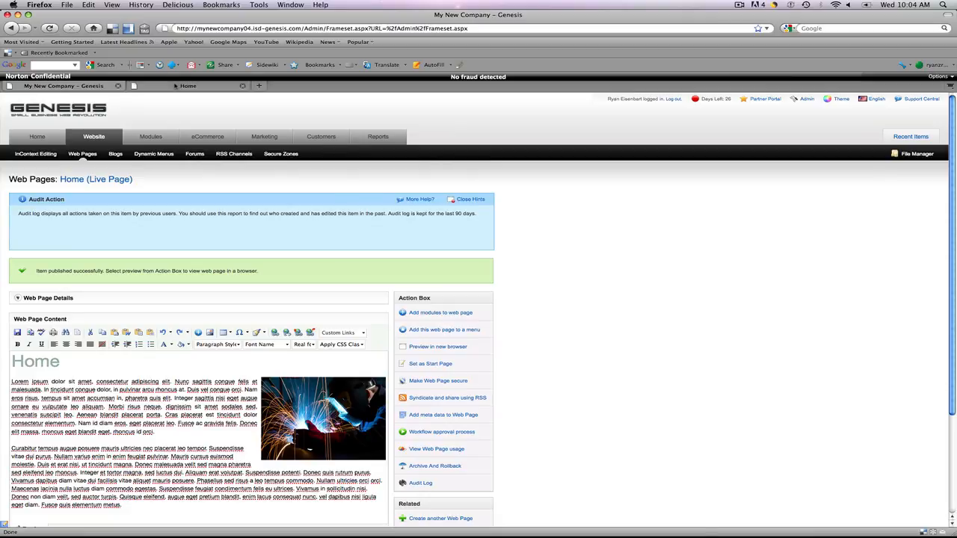
- Review the updated live Home page in the other browser tab
left_click(175, 85)
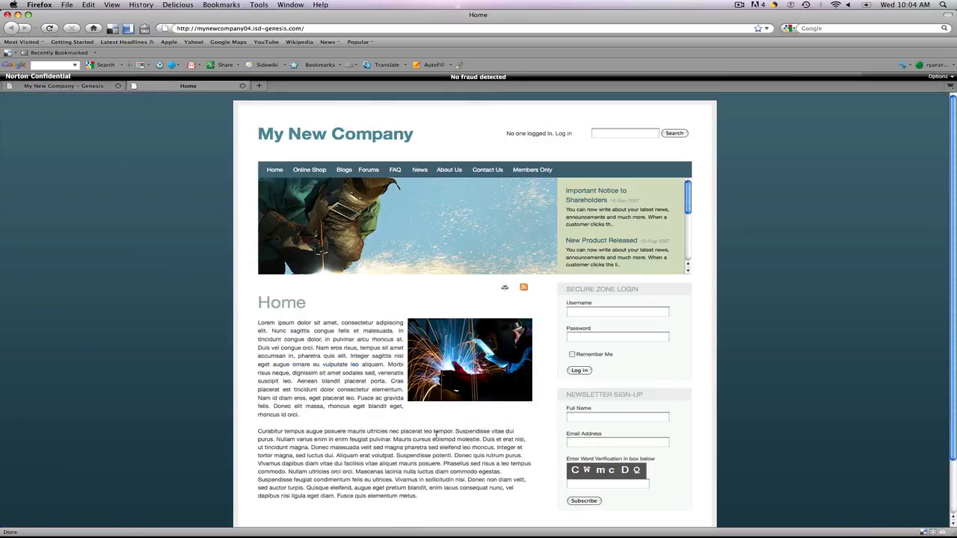
scroll(436, 433, "down", 1)
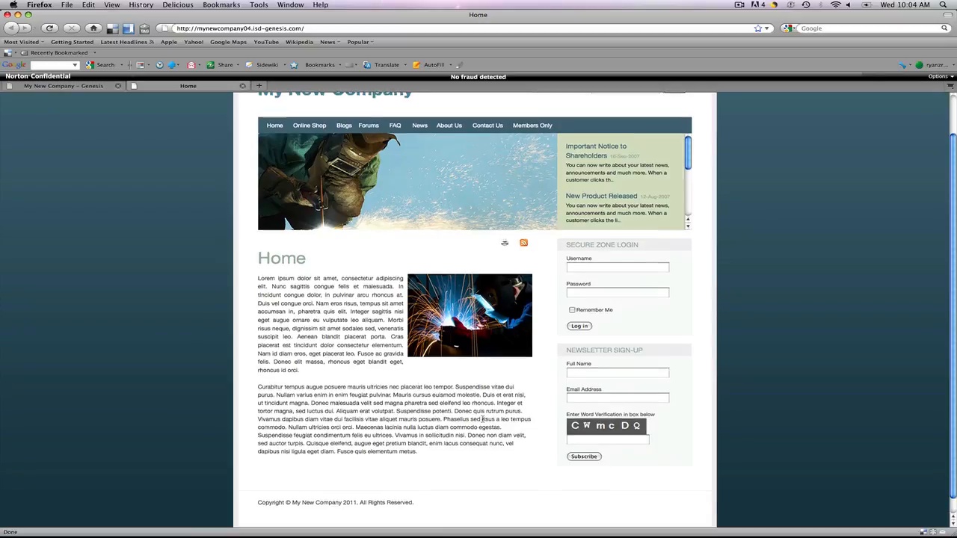
scroll(482, 418, "down", 1)
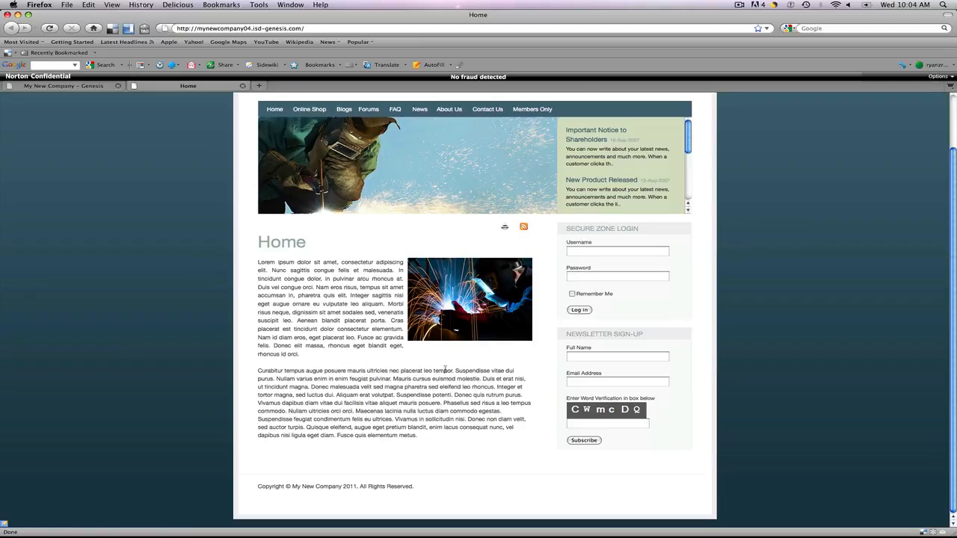